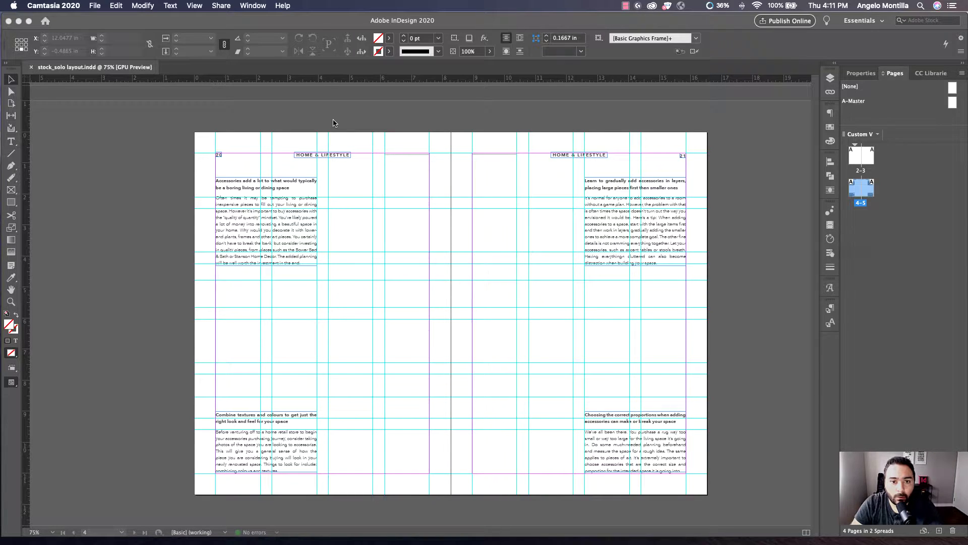
Open Adobe Exchange from InDesign's Window > Find Extensions on Exchange
click(254, 7)
click(259, 20)
click(266, 5)
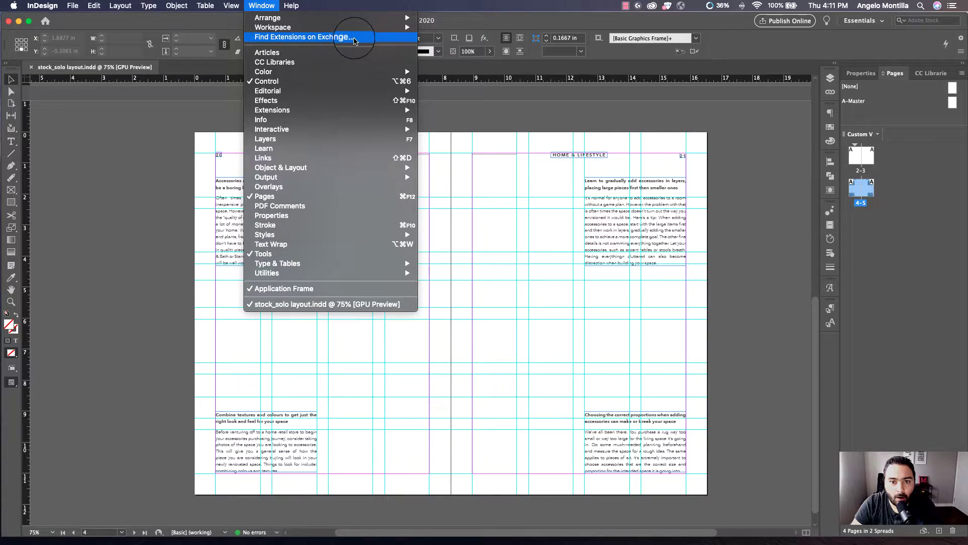
click(361, 40)
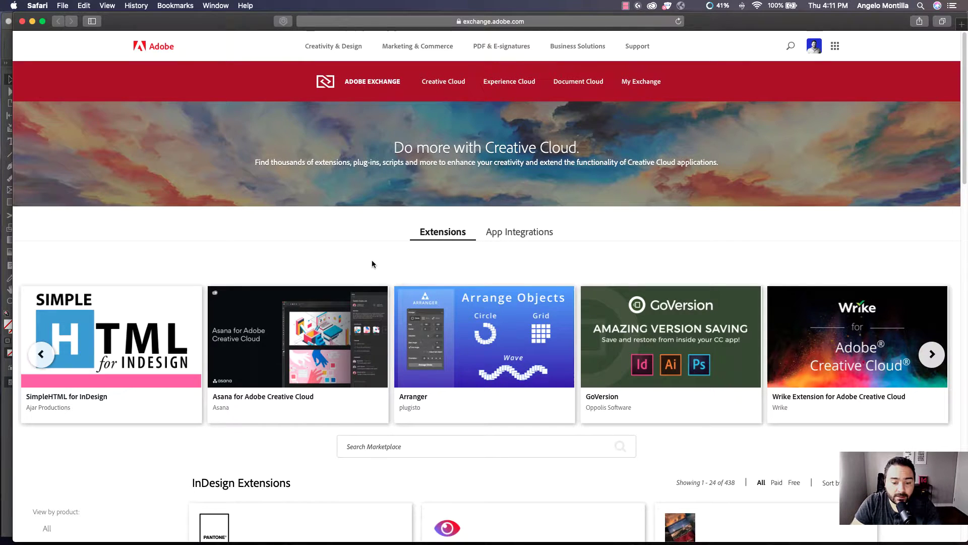
Scroll down to the InDesign Extensions list and find the free StockSolo card by Redokun
scroll(372, 263, down, 5)
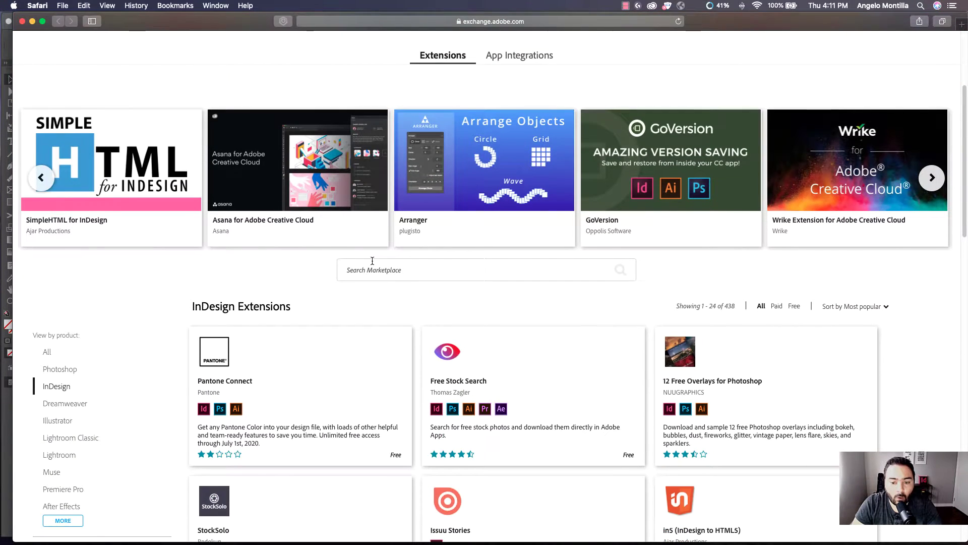
click(372, 261)
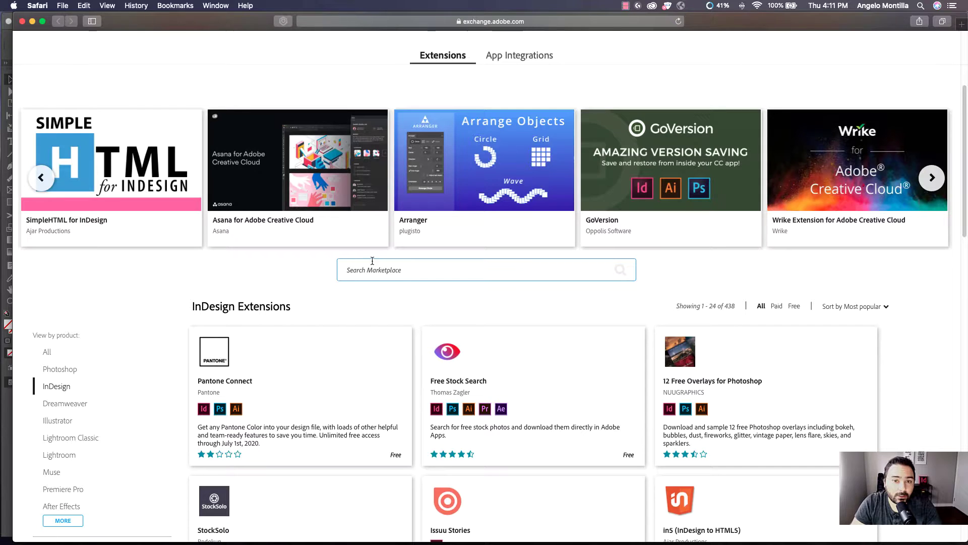
scroll(373, 260, down, 4)
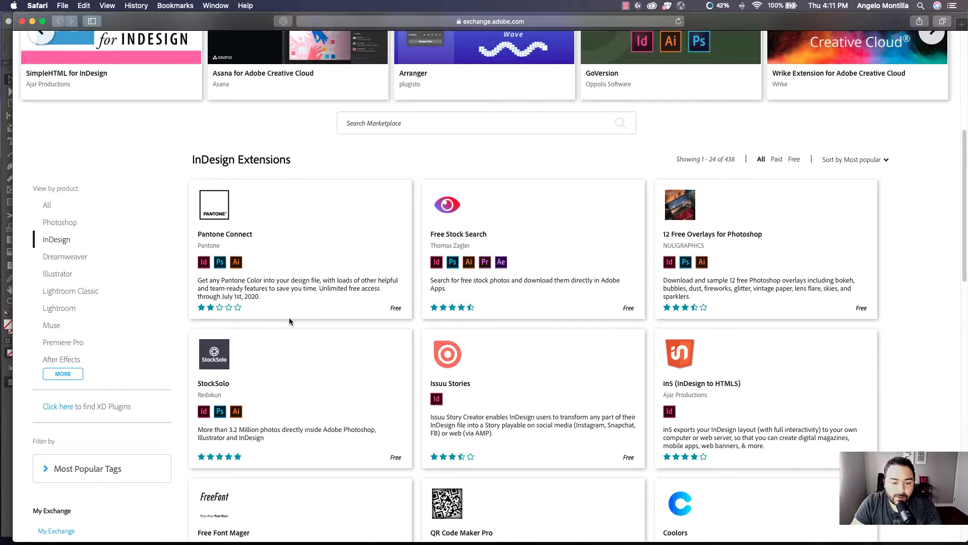
click(389, 126)
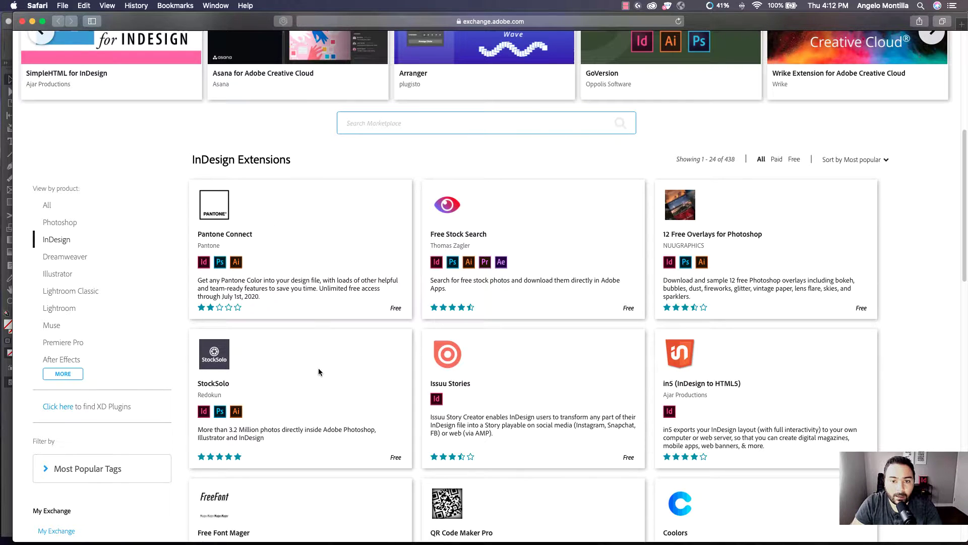
click(316, 186)
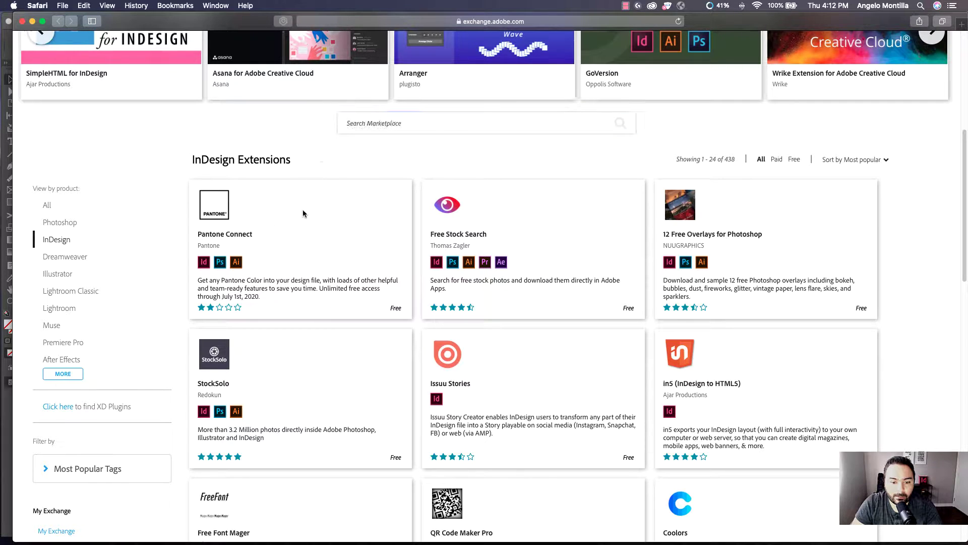
Open the StockSolo extension page and acquire the extension
click(216, 361)
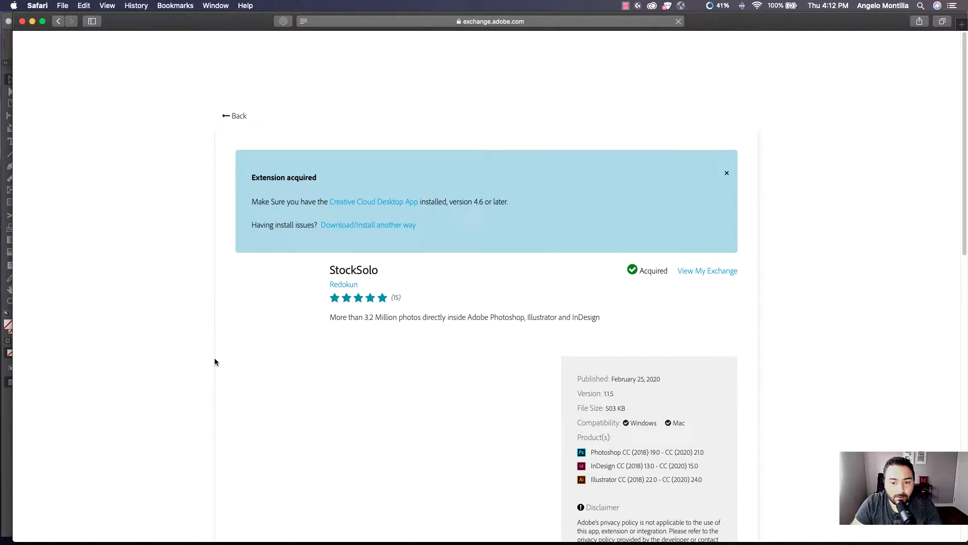
scroll(789, 312, down, 1)
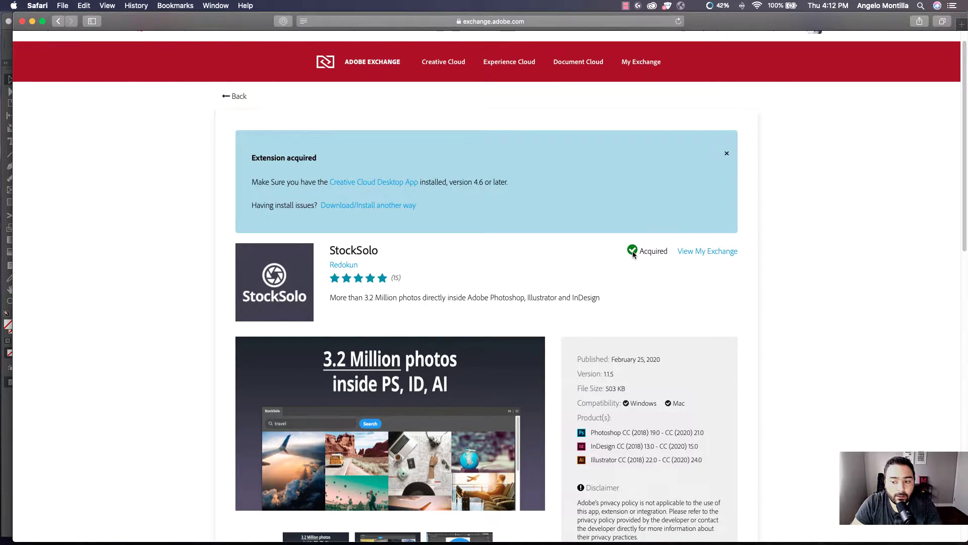
click(640, 249)
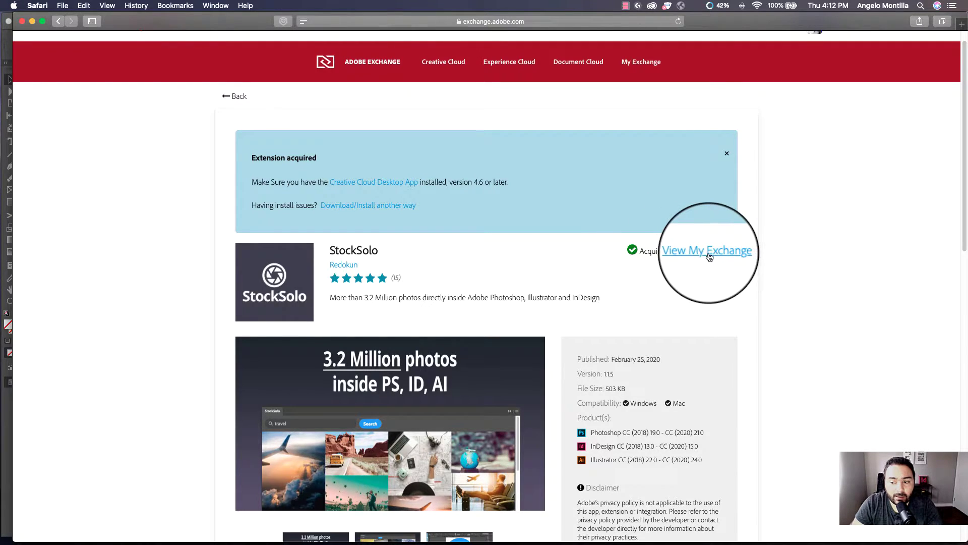
Check StockSolo under View My Exchange, then minimise Safari to get back to InDesign
click(726, 255)
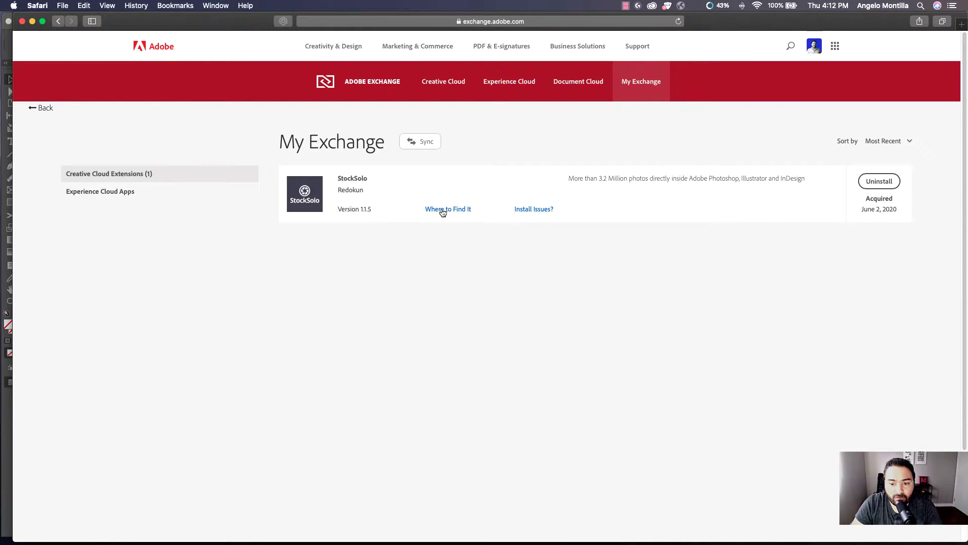
click(32, 22)
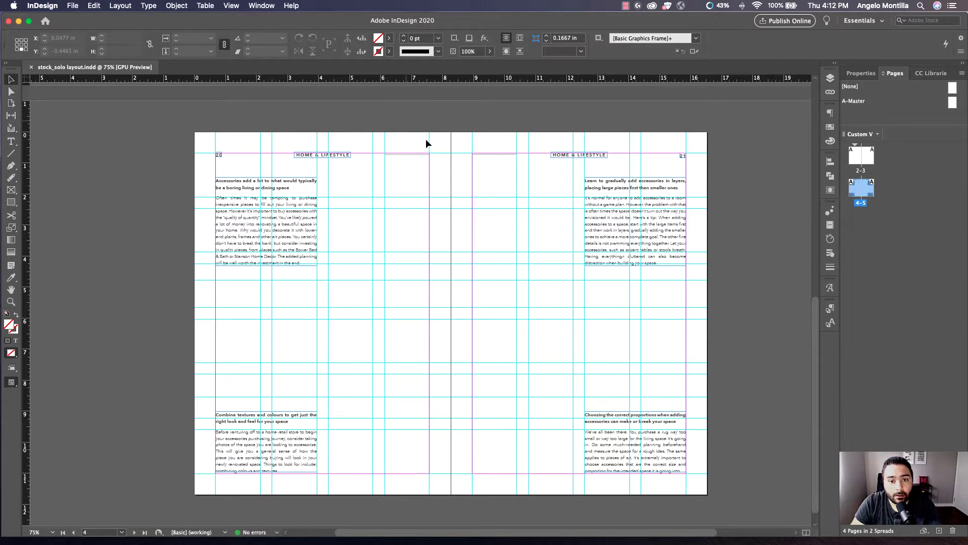
Show the Window > Extensions submenu with StockSolo listed
click(269, 7)
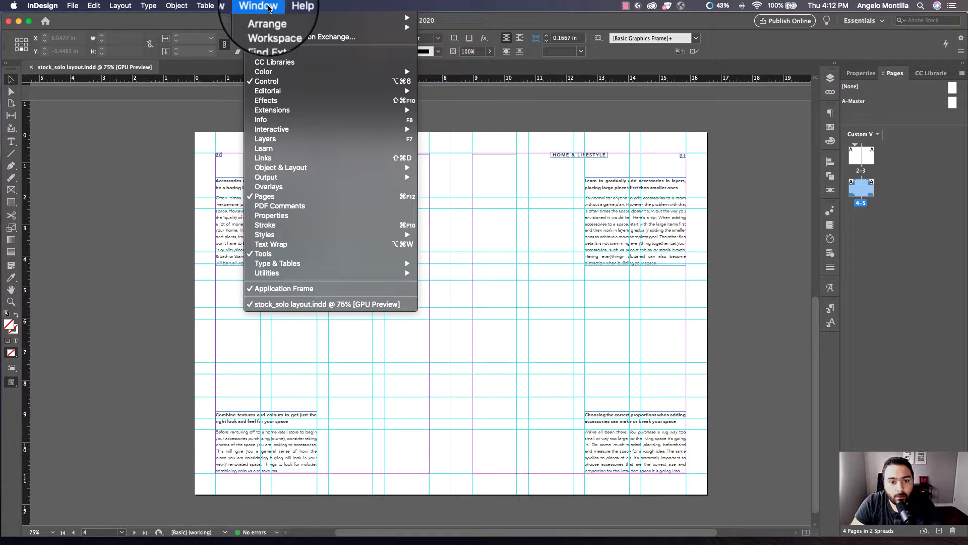
mouse_move(309, 110)
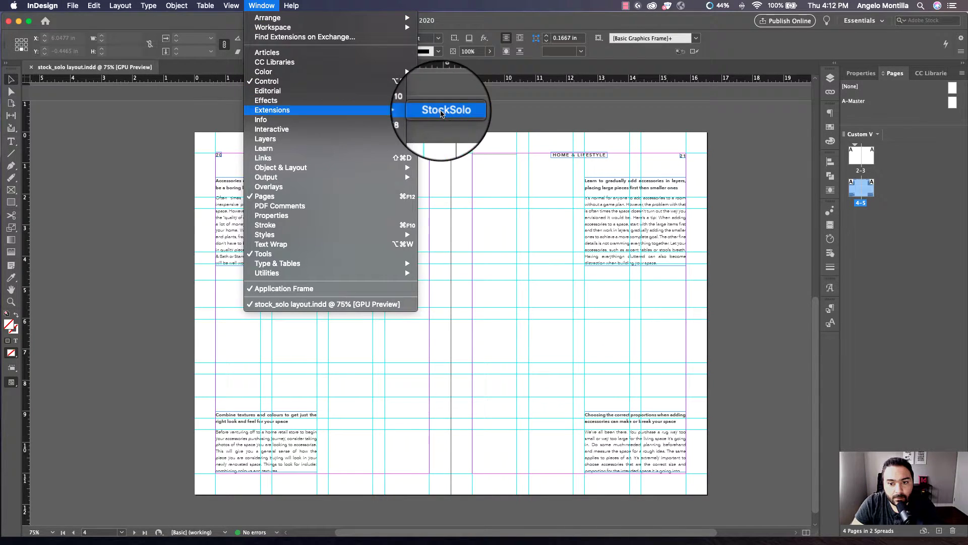
Open the StockSolo panel and dock it in the right-hand panel dock
click(464, 112)
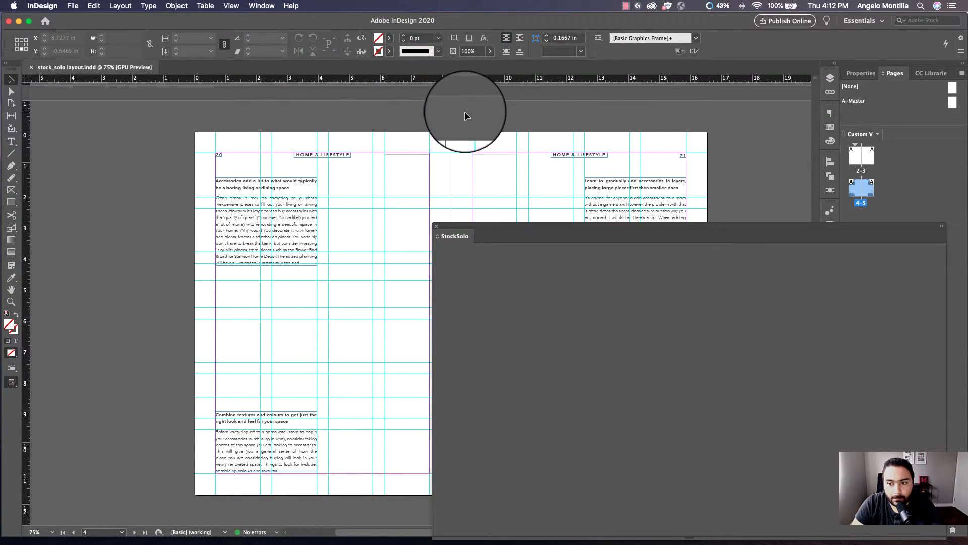
drag(689, 227, 833, 107)
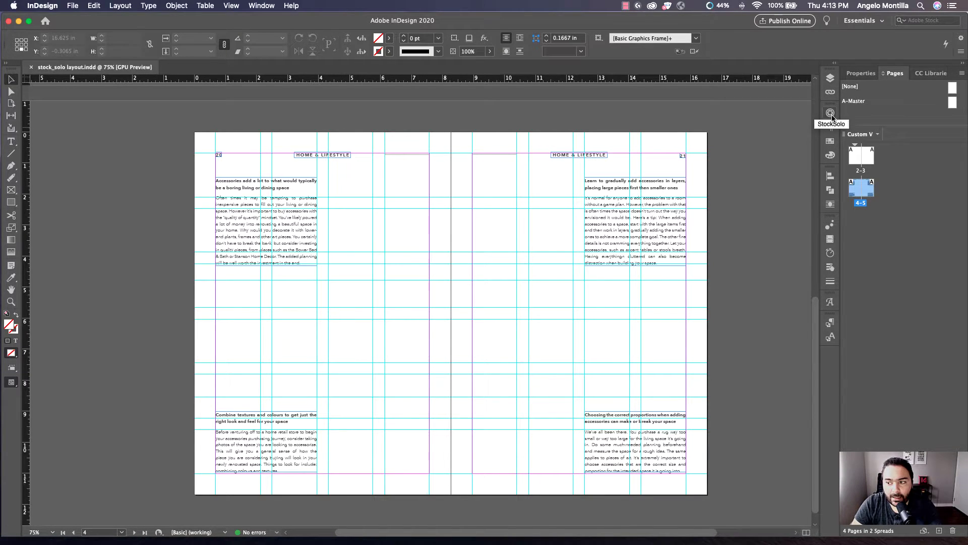
Search StockSolo for 'interior design' photos
click(831, 115)
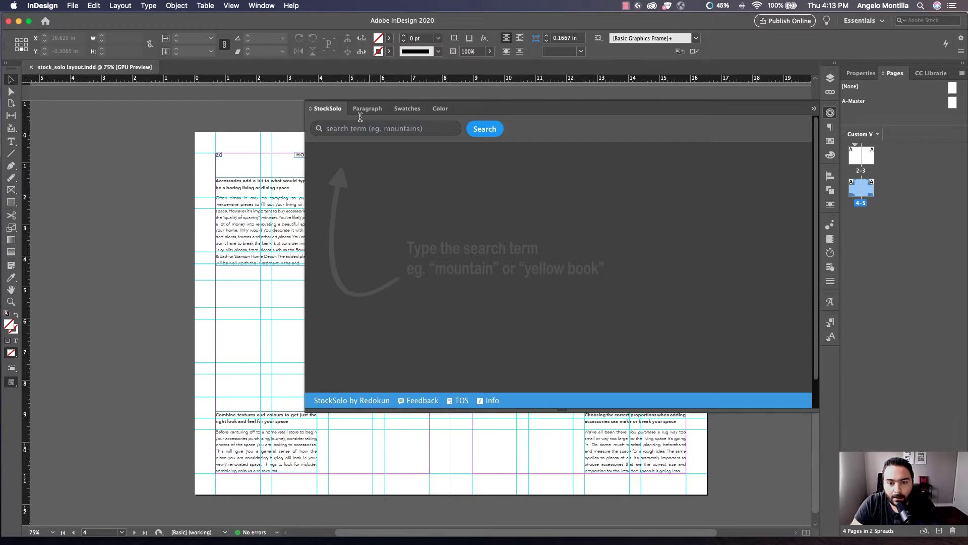
click(347, 128)
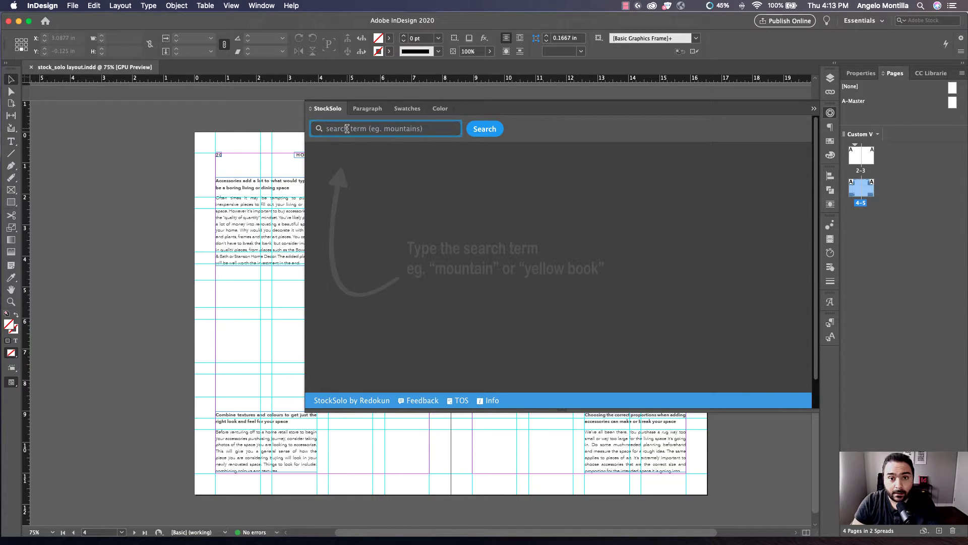
text(interior)
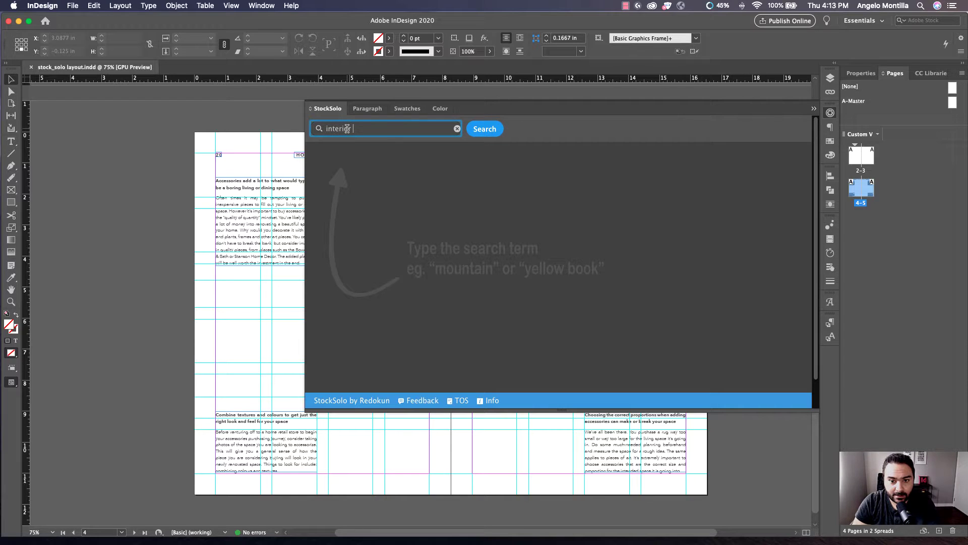
text( design)
key(BackSpace)
text(gn)
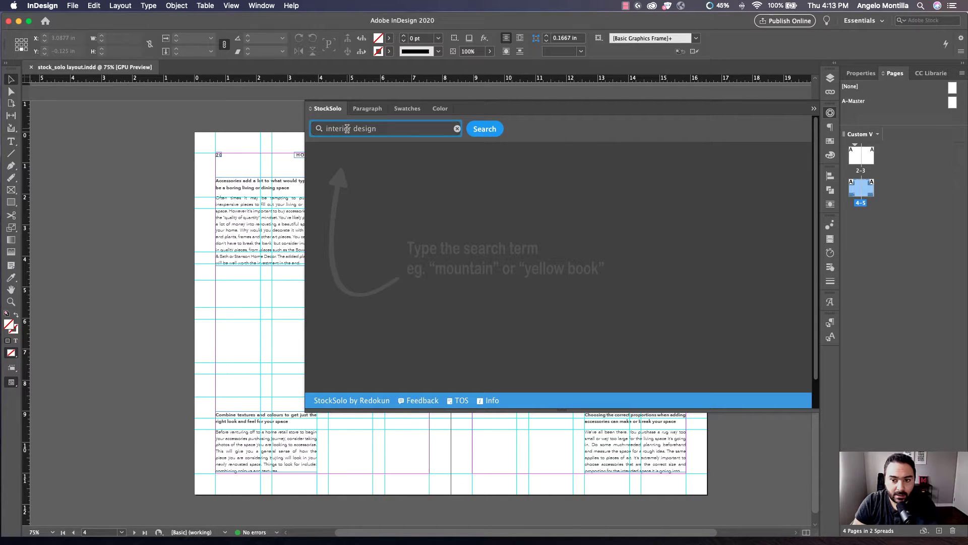
key(Return)
mouse_move(488, 211)
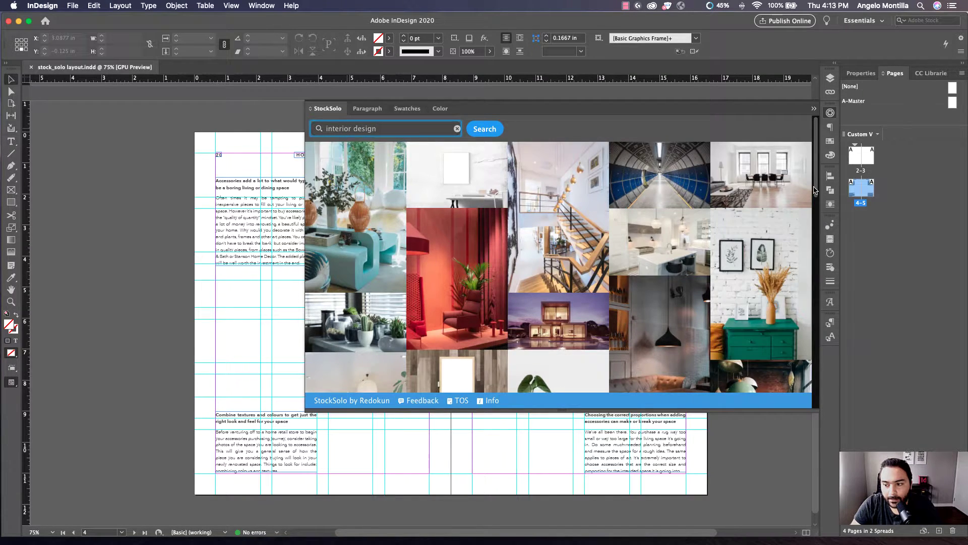
Browse the results and place the green-cabinet wall-decor photo
mouse_move(460, 205)
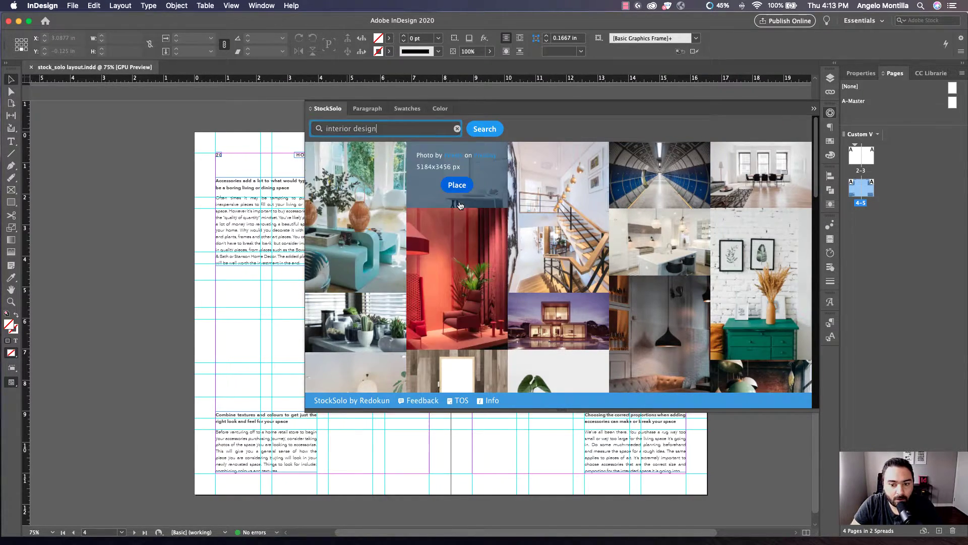
mouse_move(542, 192)
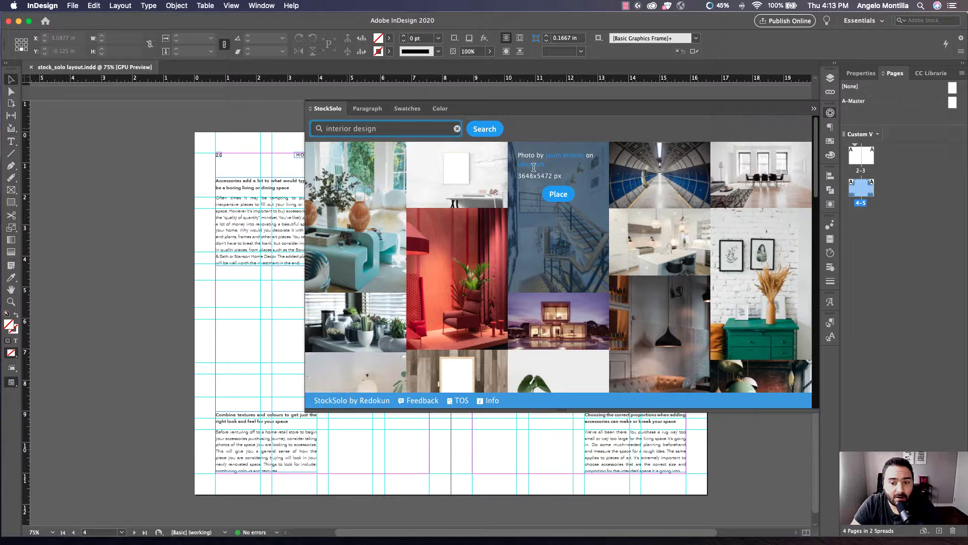
mouse_move(487, 169)
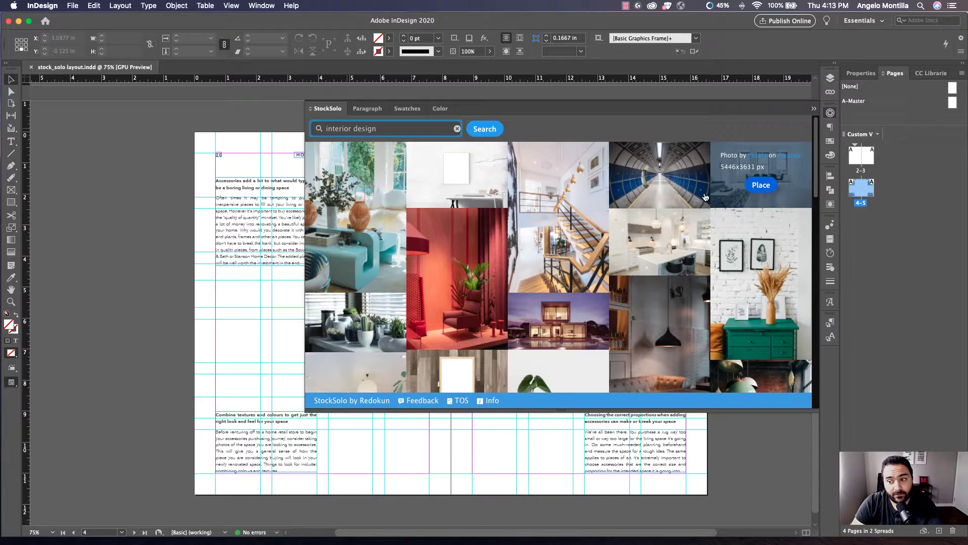
scroll(815, 150, down, 1)
scroll(807, 157, down, 5)
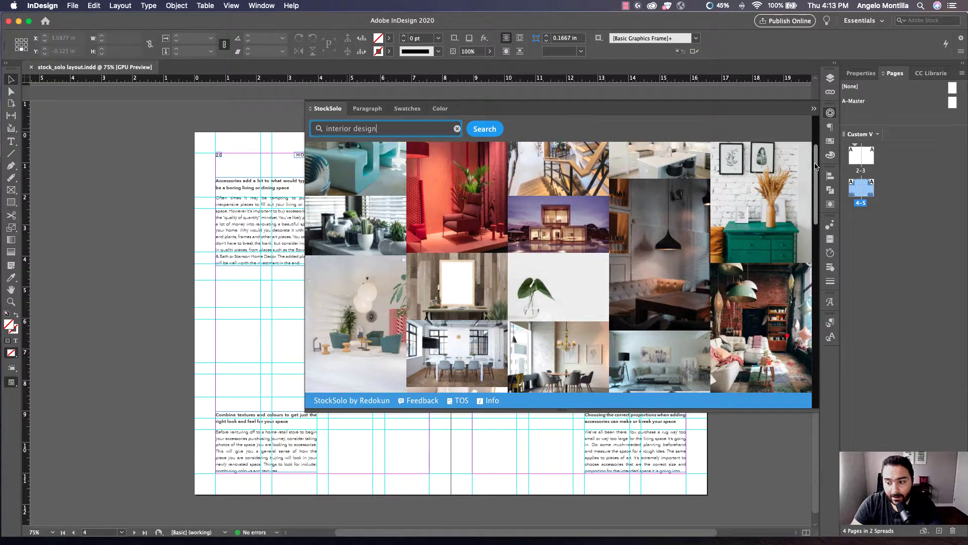
scroll(787, 171, up, 3)
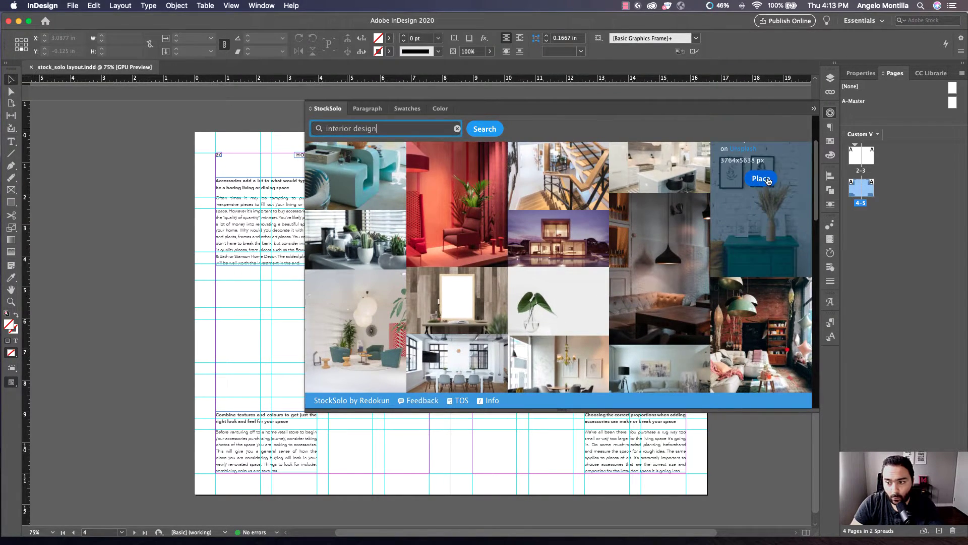
click(767, 183)
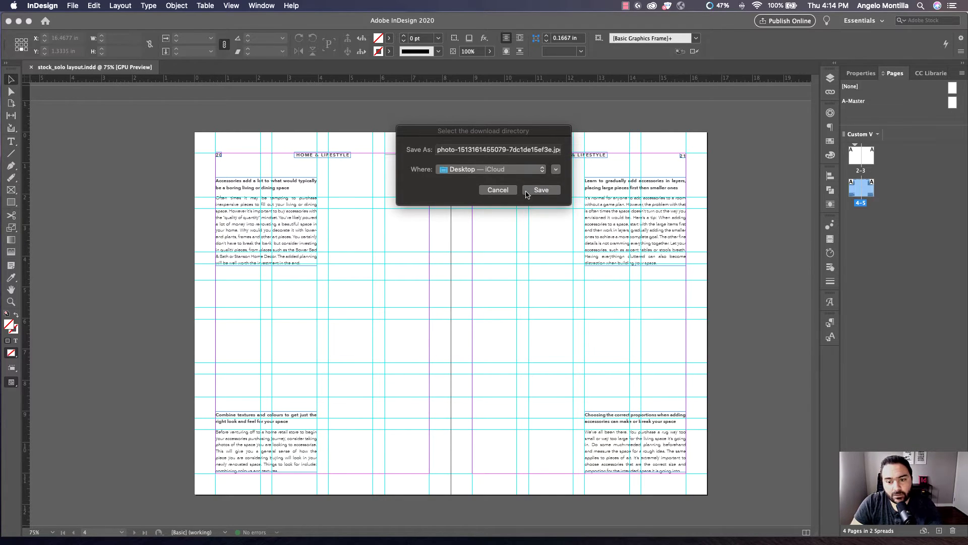
Save the downloaded wall-decor photo to Desktop
click(488, 171)
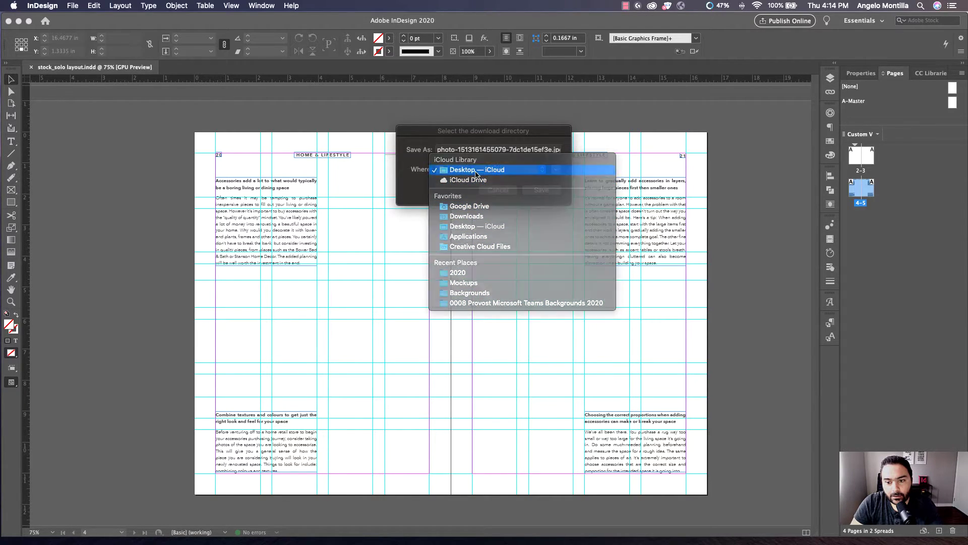
click(477, 170)
click(542, 192)
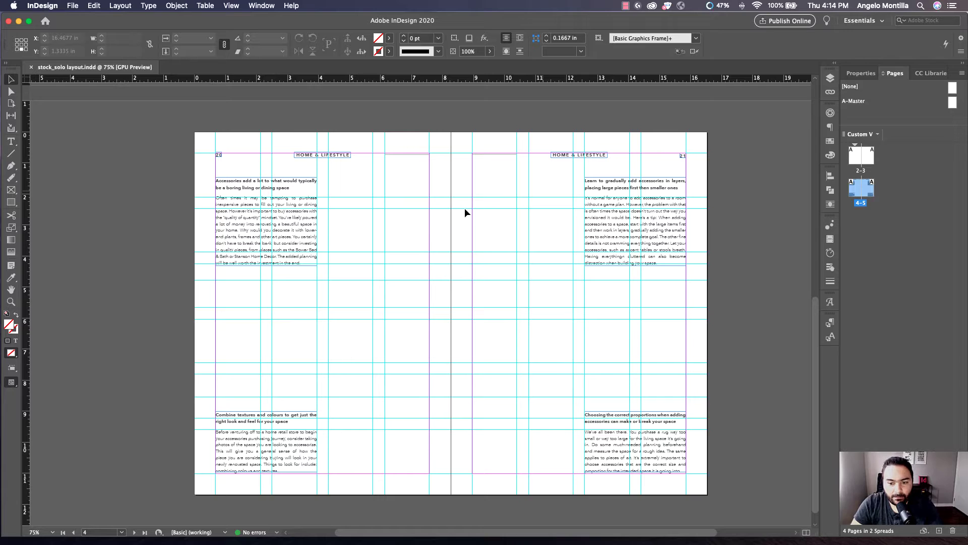
Put the photo into the empty left-page frame, clear the place gun, and pan onward
drag(464, 208, 317, 401)
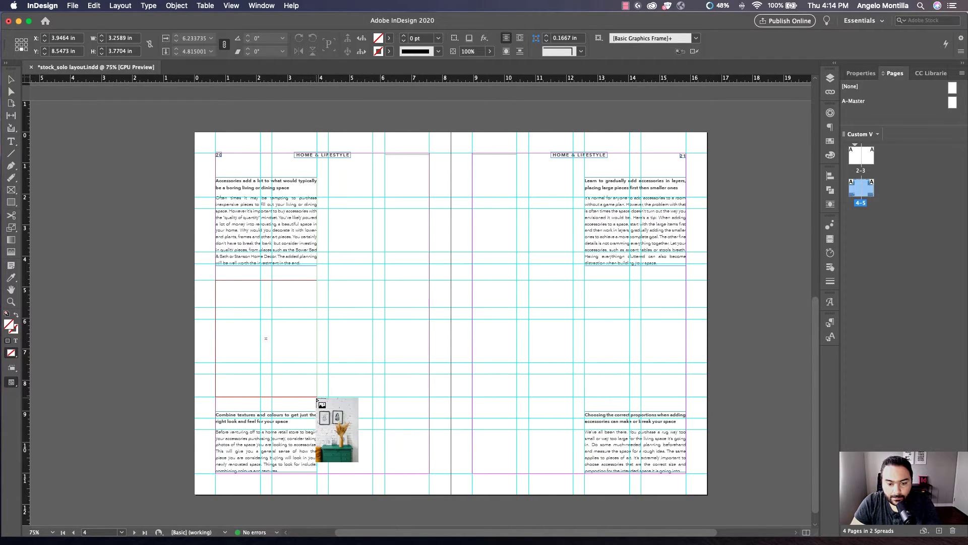
key(Escape)
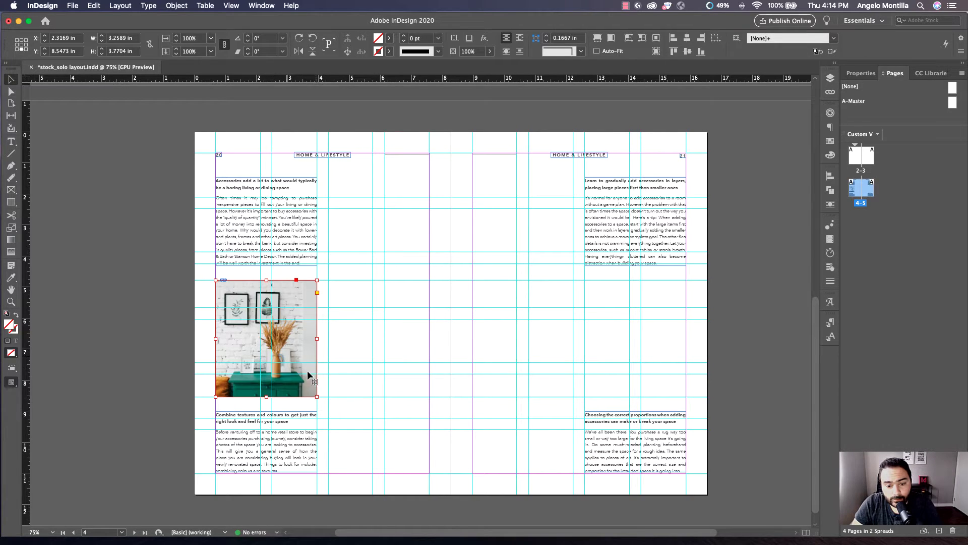
click(267, 340)
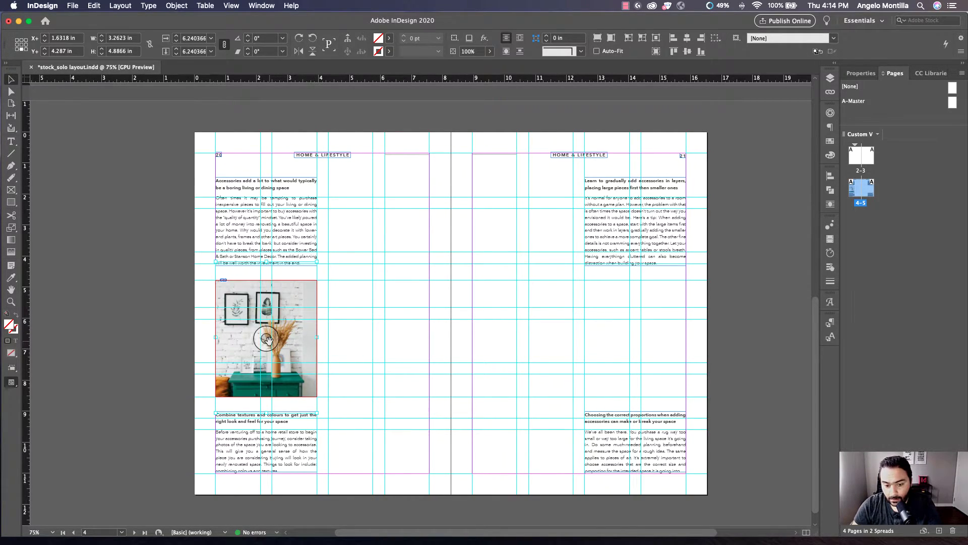
click(450, 303)
drag(473, 302, 393, 290)
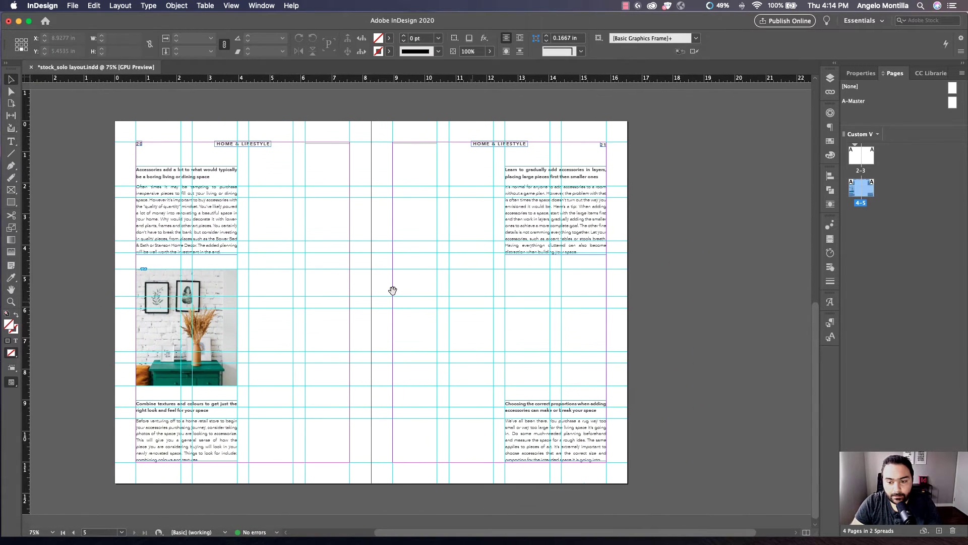
Pick the bright white interior photo from the StockSolo results and save it to Desktop
click(830, 112)
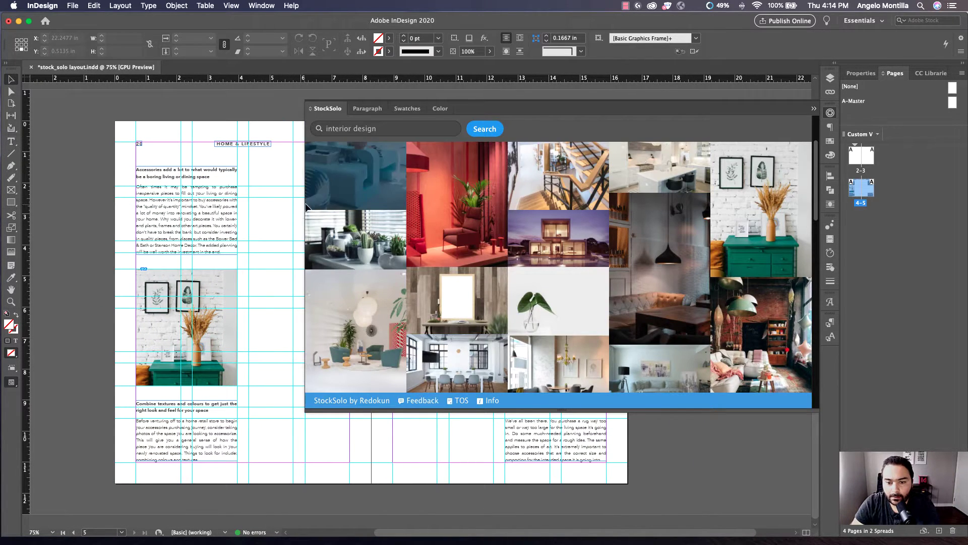
drag(815, 189, 815, 233)
mouse_move(360, 263)
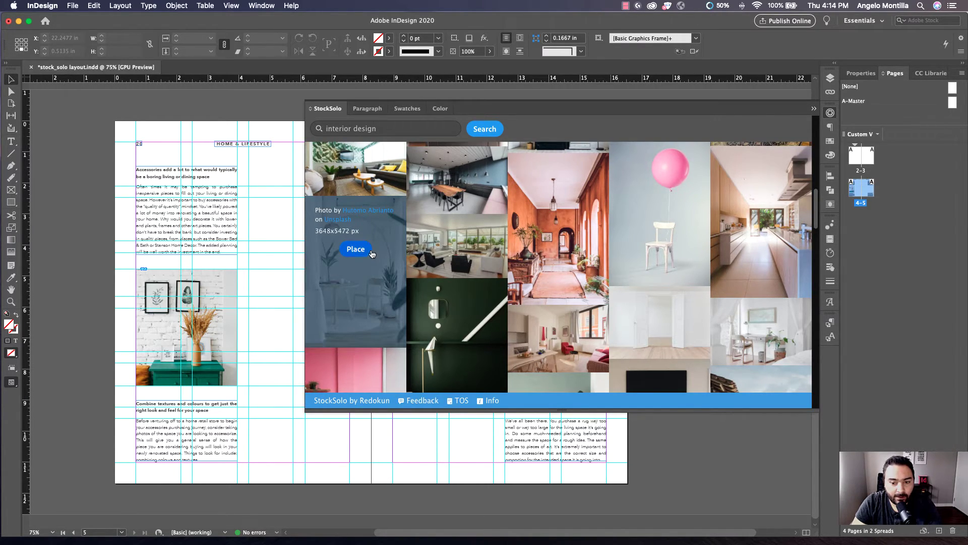
click(356, 254)
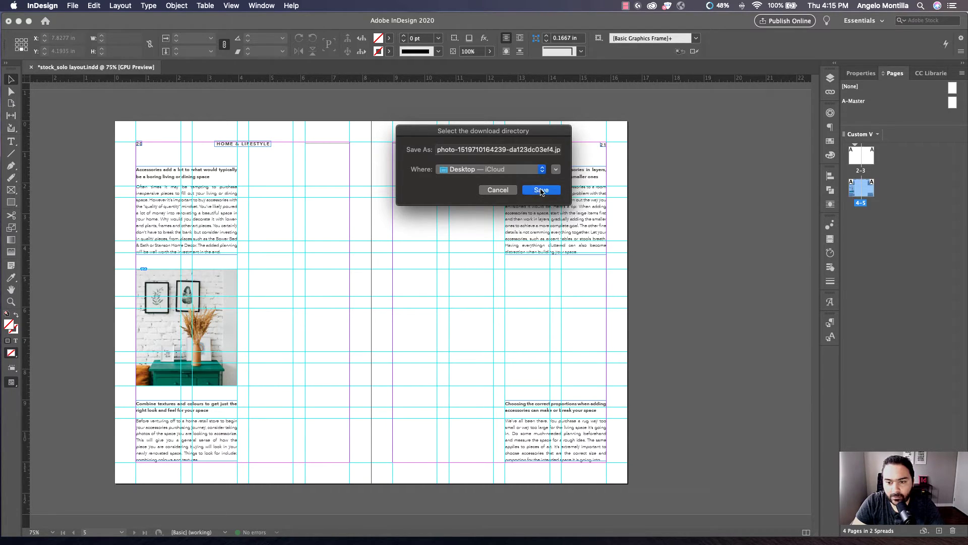
click(538, 191)
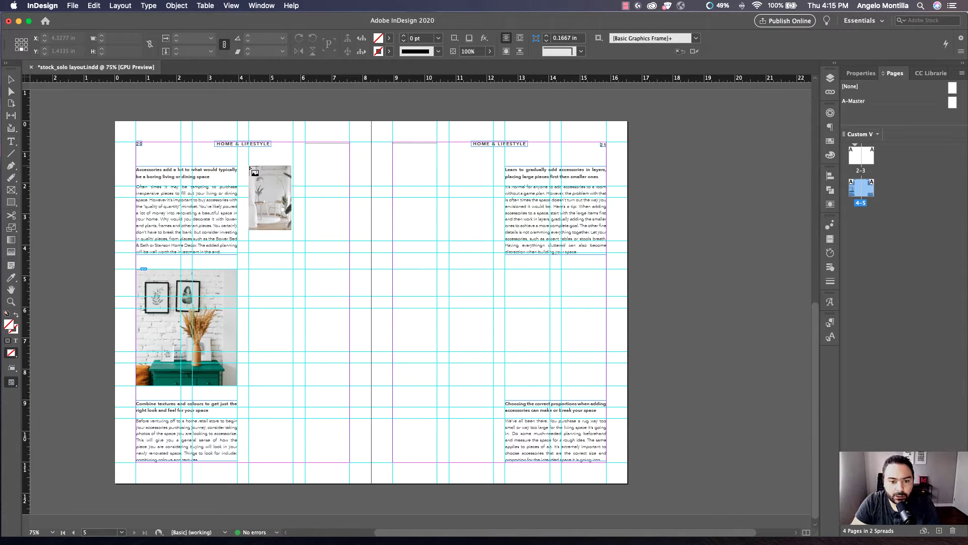
Fill a large frame across the spread's centre with the bright room photo, shifted slightly down inside it
drag(250, 167, 493, 461)
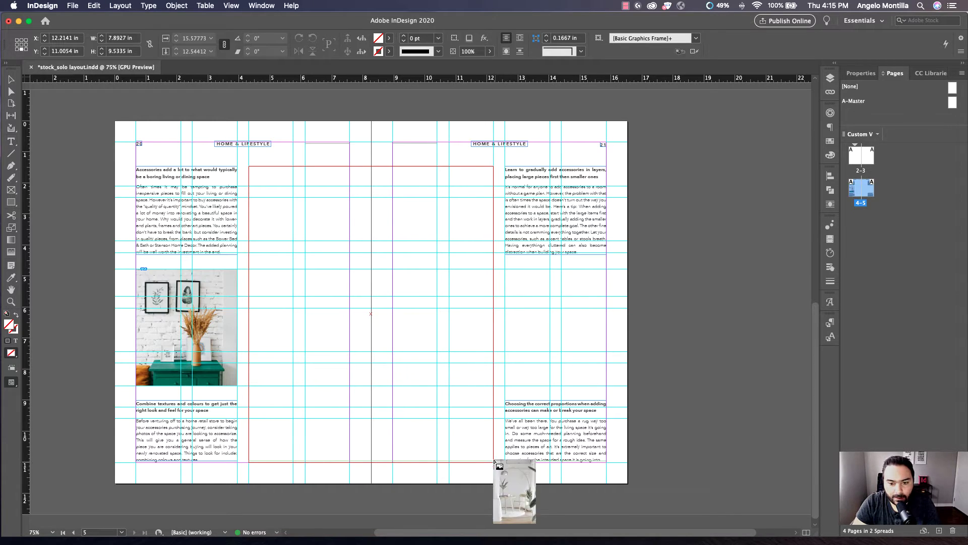
click(410, 319)
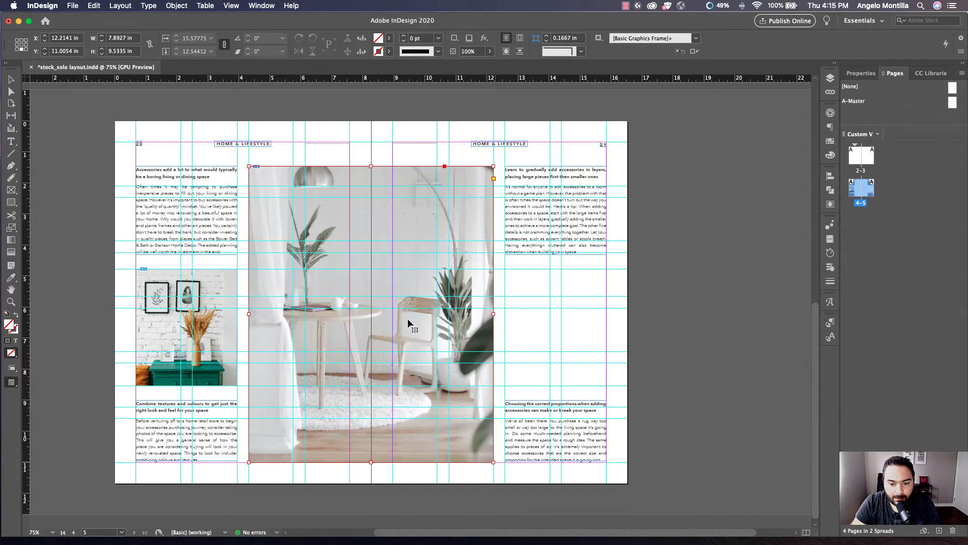
click(368, 315)
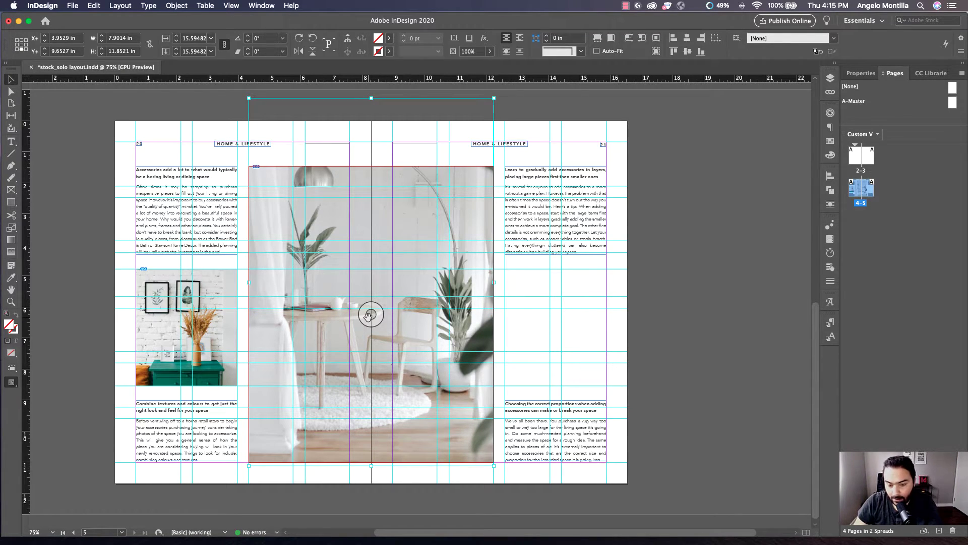
drag(368, 316, 368, 317)
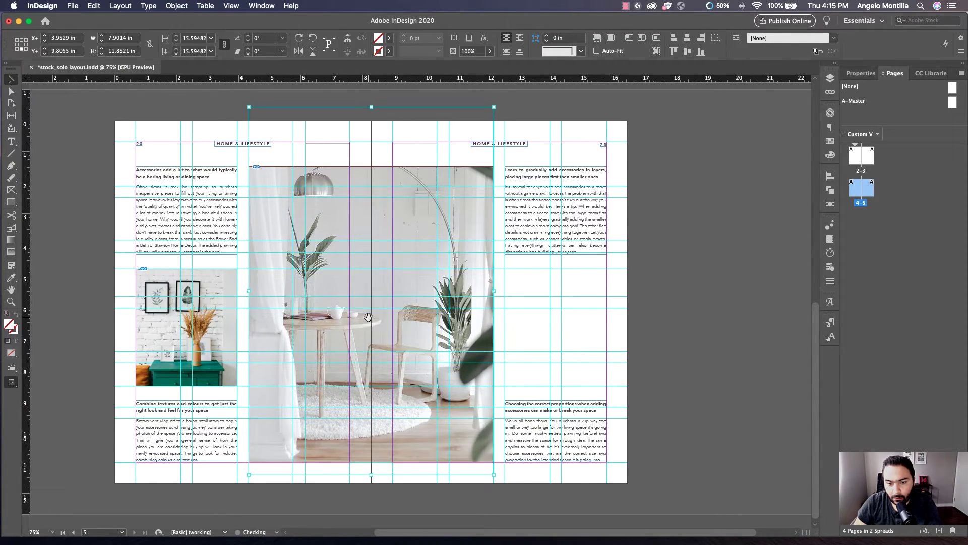
key(shift+Down)
key(shift+Down)
key(shift+Down)
key(shift+Down)
key(shift+Down)
key(shift+Down)
key(shift+Down)
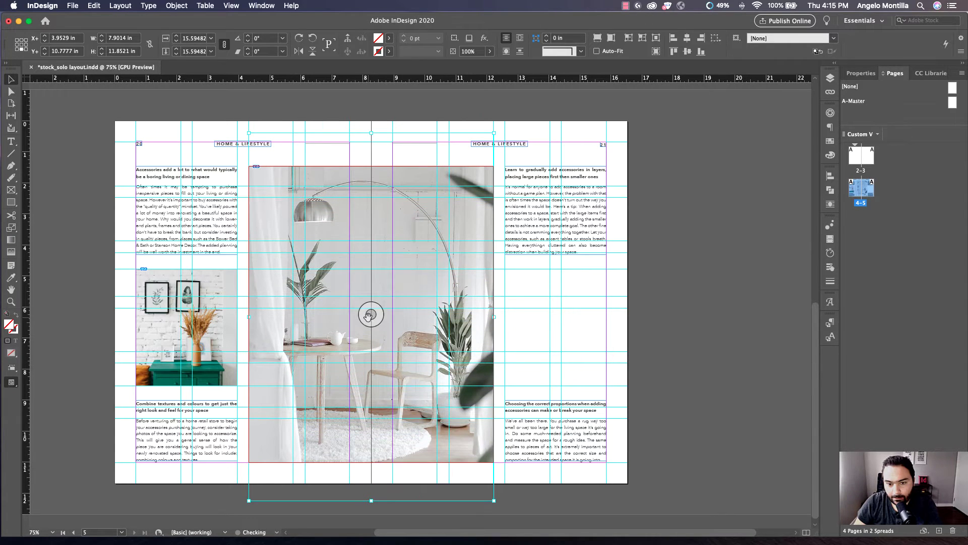
click(528, 293)
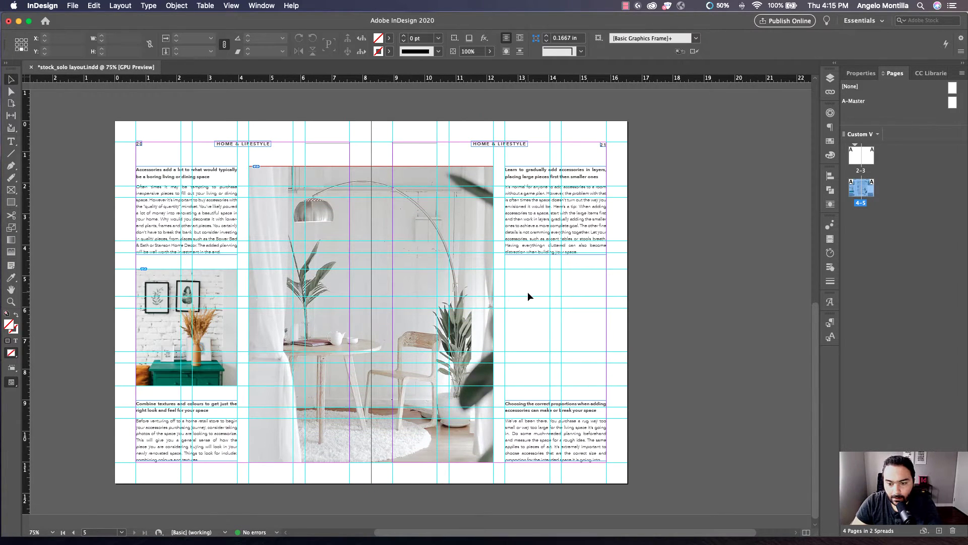
Preview the spread without guides and search StockSolo for 'living room' photos
key(w)
key(w)
drag(673, 257, 600, 253)
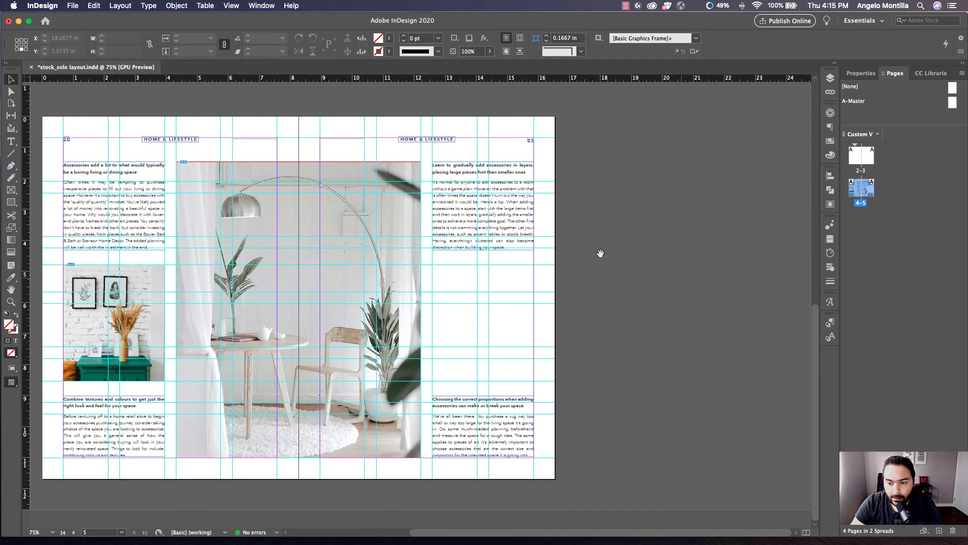
click(830, 113)
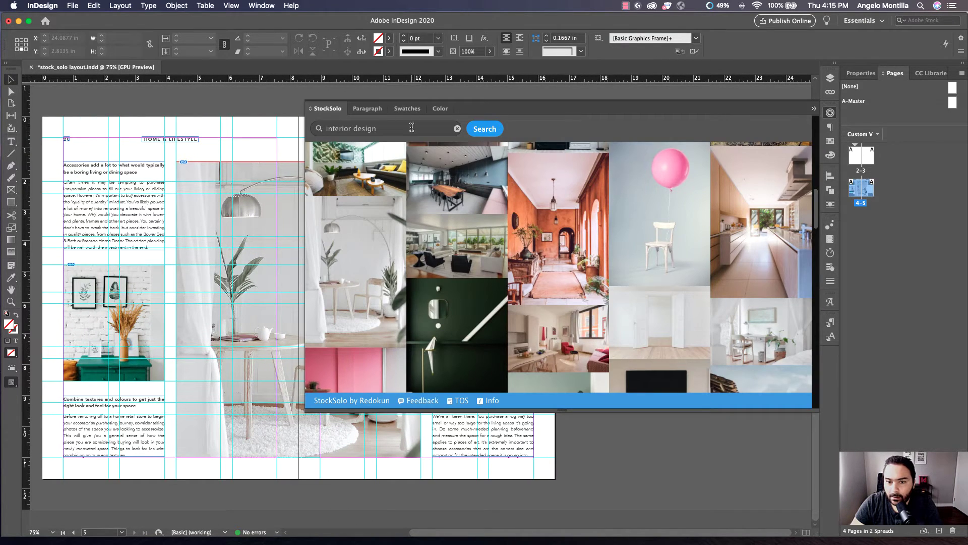
drag(411, 127, 319, 124)
text(l)
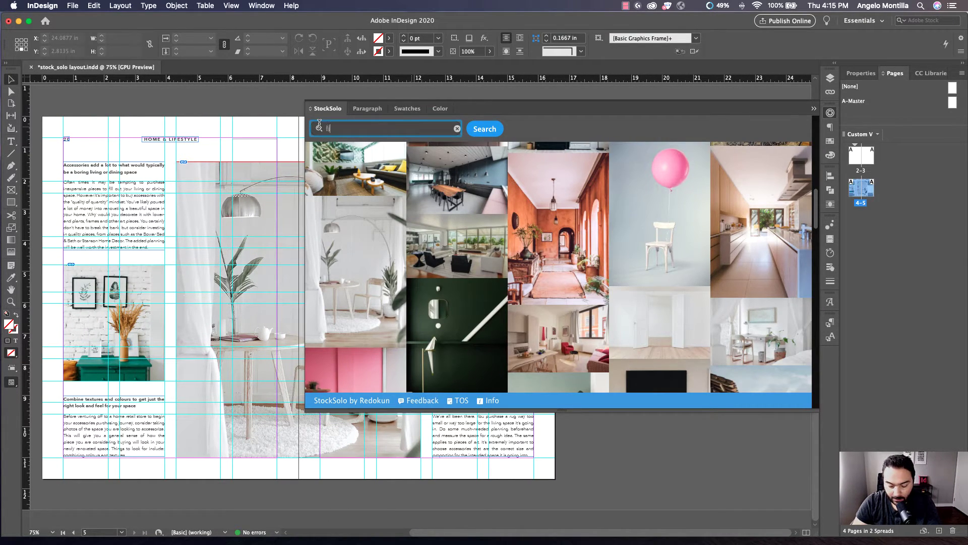
text(iving room)
key(Return)
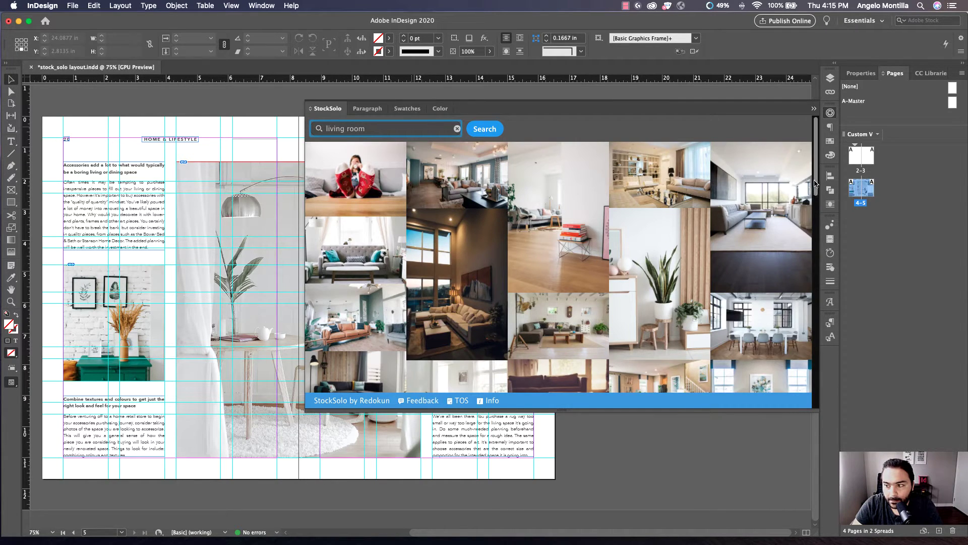
Place a sofa living-room photo from the results and save it to the Desktop
scroll(816, 184, down, 10)
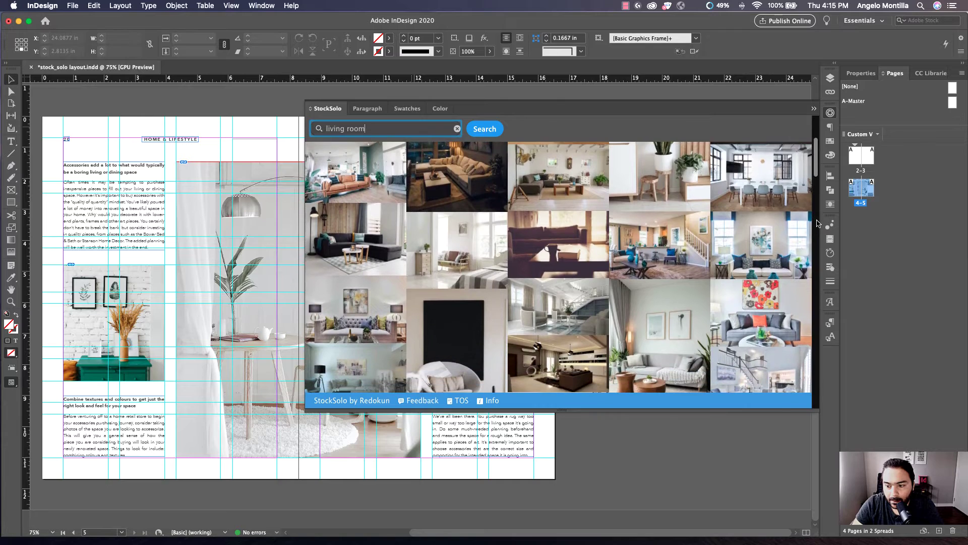
scroll(817, 223, down, 4)
mouse_move(655, 248)
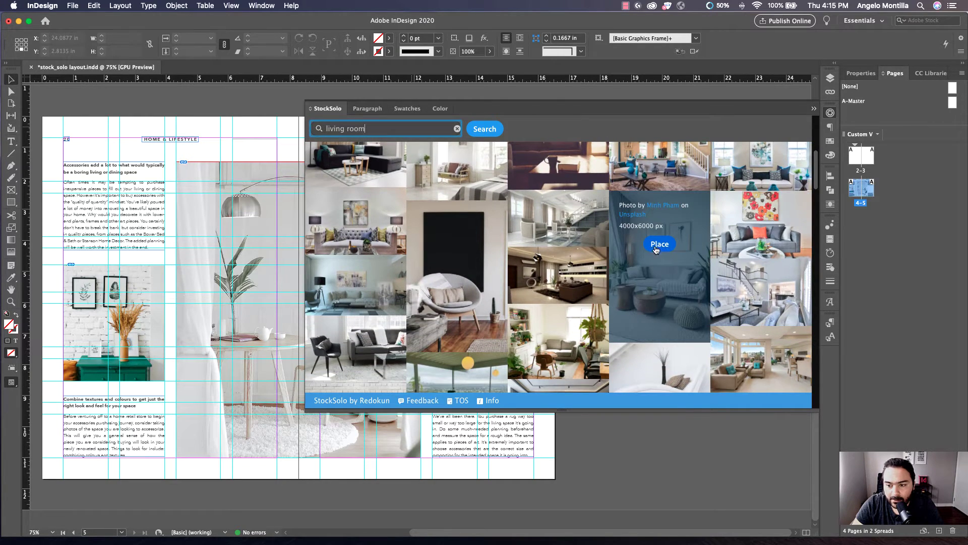
click(664, 246)
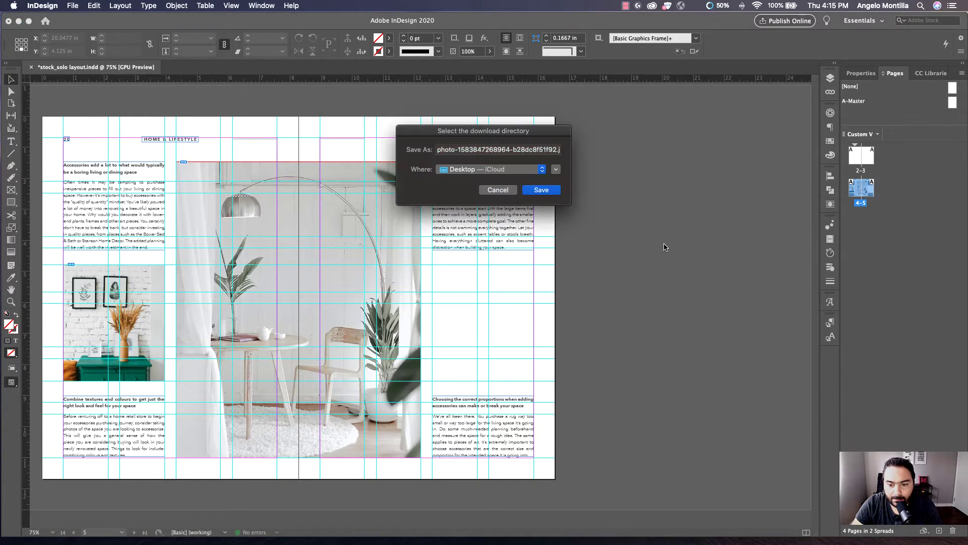
click(536, 191)
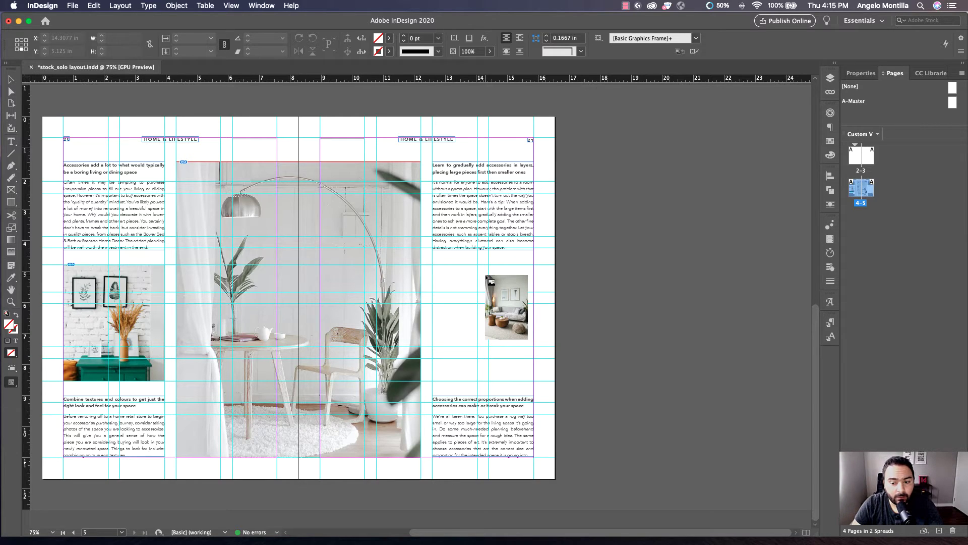
Place the living-room photo on the right page, undoing an oversized first attempt
drag(486, 276, 486, 275)
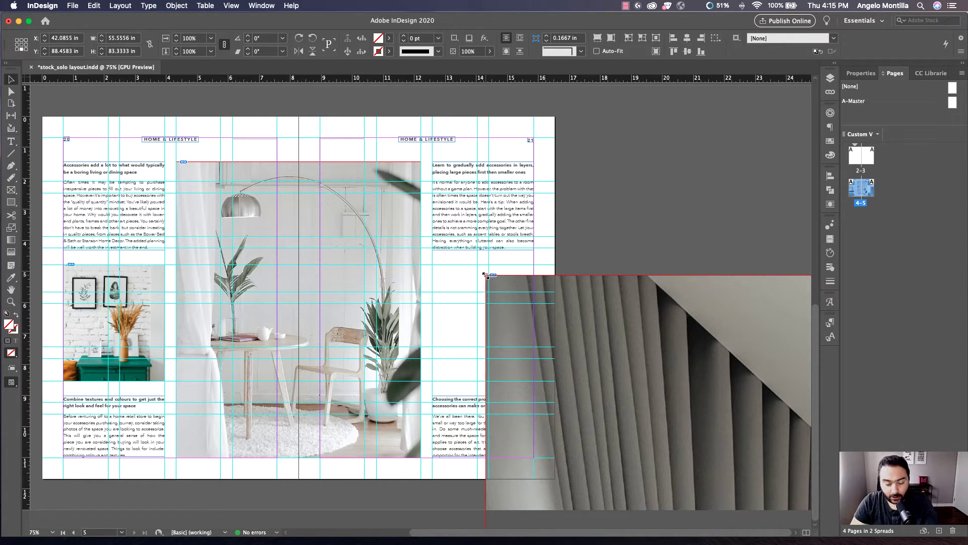
key(super+z)
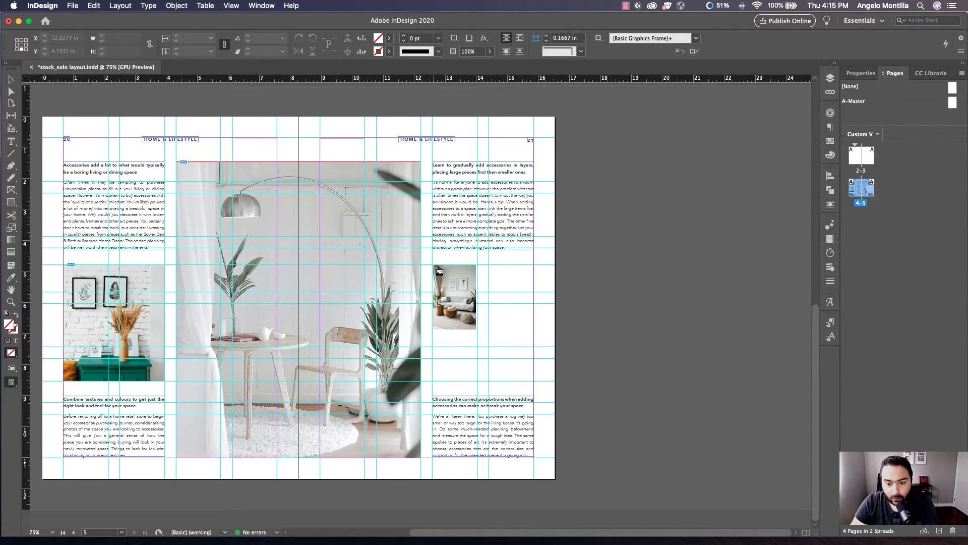
drag(435, 266, 534, 387)
key(Escape)
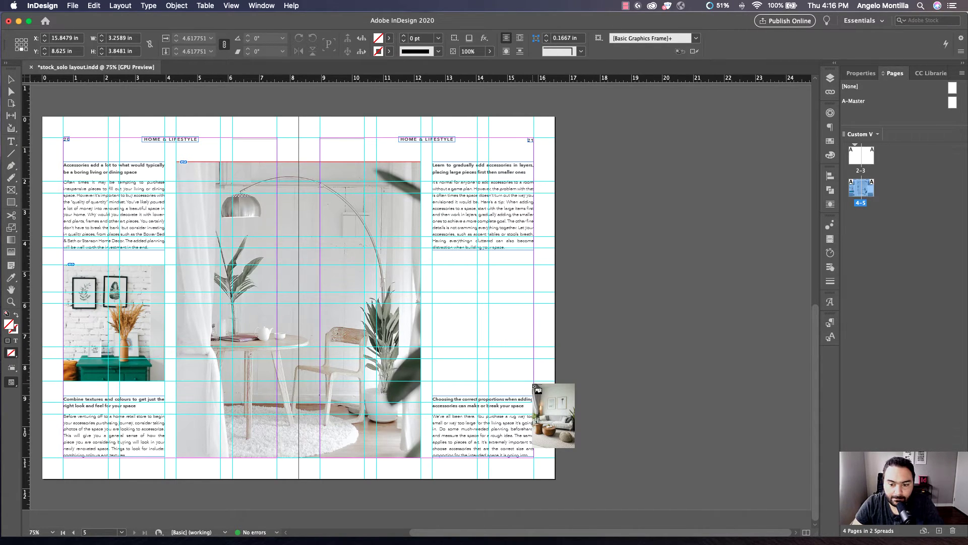
click(532, 382)
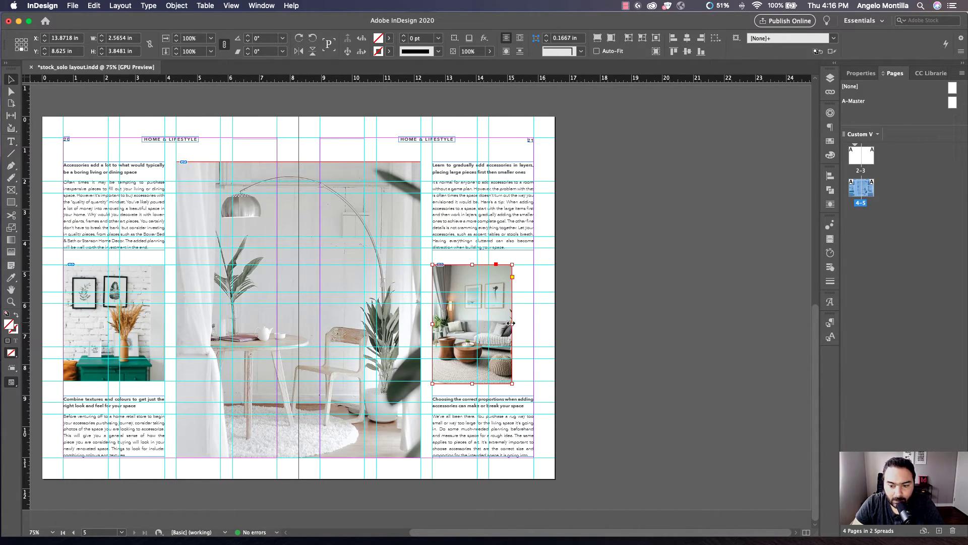
Widen the photo frame to the column edge, make the photo fill it, and preview the spread
drag(511, 323, 533, 325)
click(483, 324)
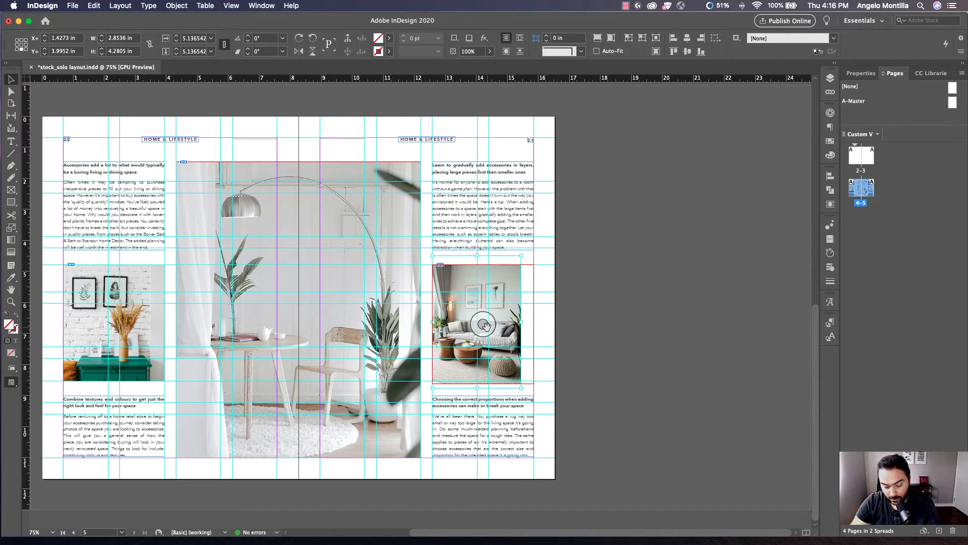
key(super+alt+shift+c)
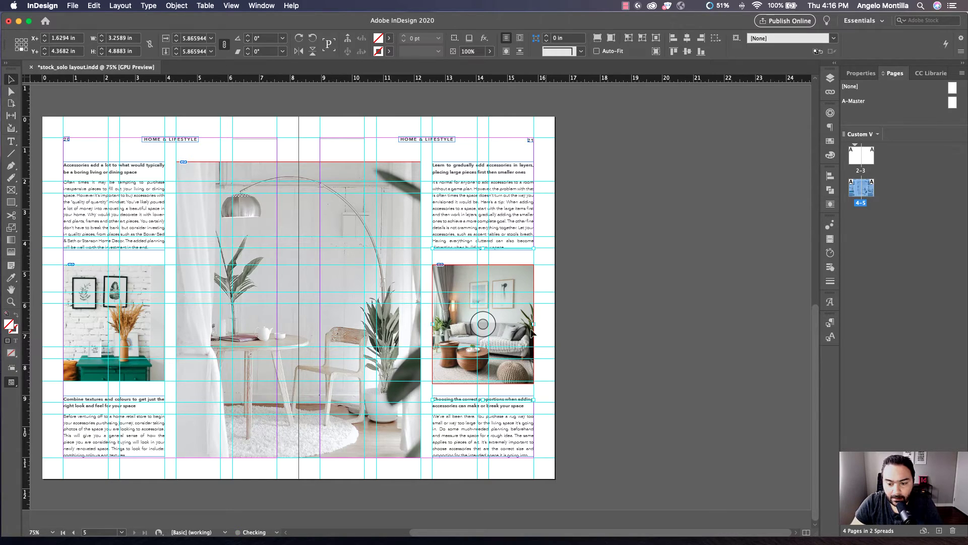
click(585, 337)
key(w)
drag(586, 334, 630, 329)
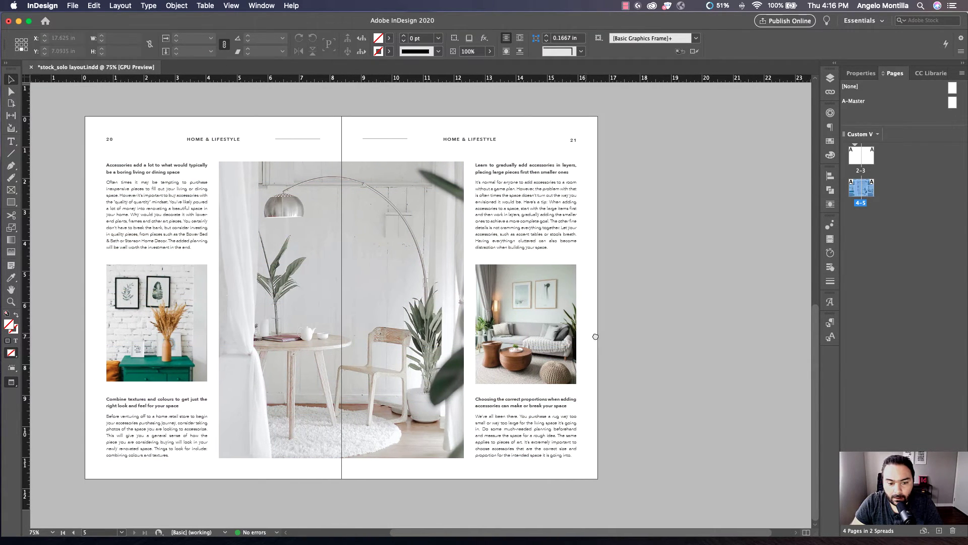